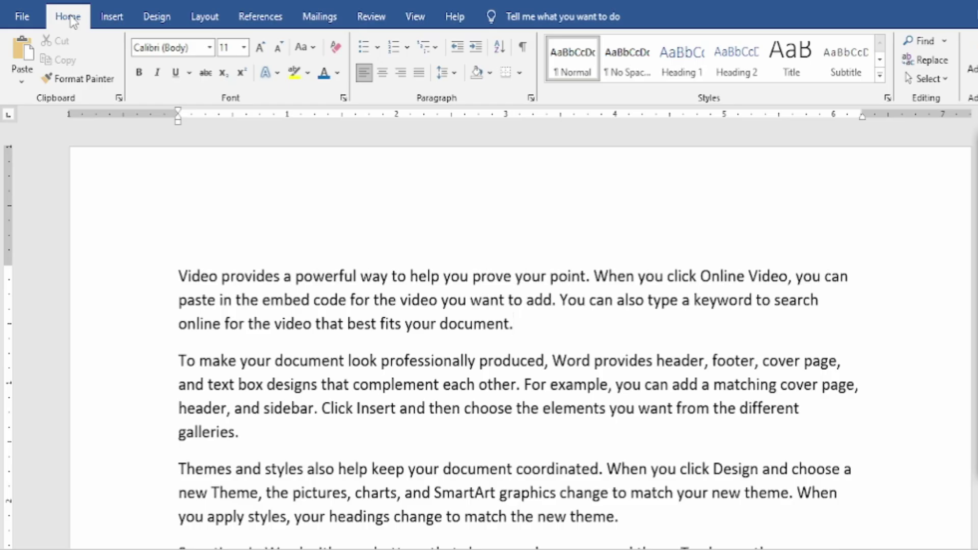
left_click_drag(57, 17, 82, 1)
left_click_drag(24, 23, 975, 29)
mouse_move(975, 94)
left_mouse_down()
mouse_move(185, 109)
mouse_move(5, 101)
mouse_move(15, 24)
left_mouse_up()
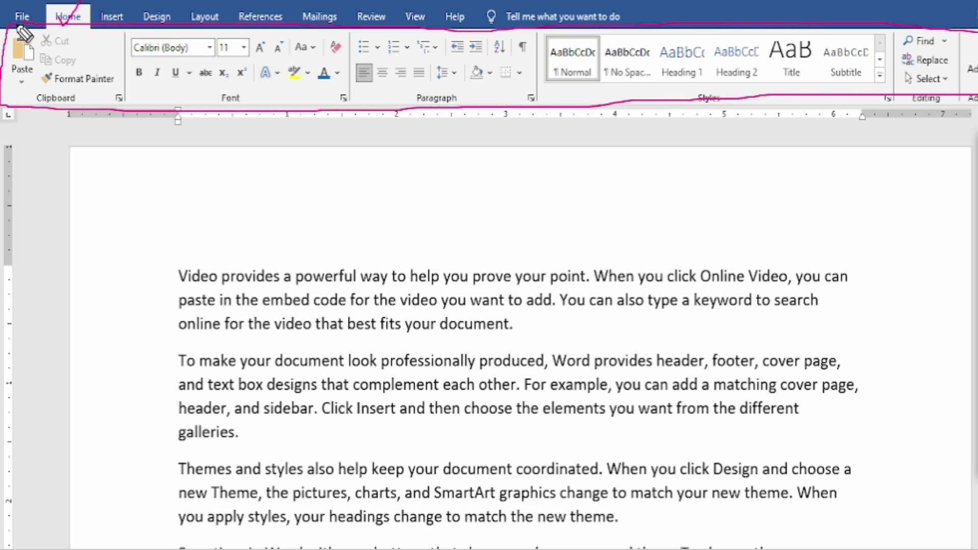
key("Escape")
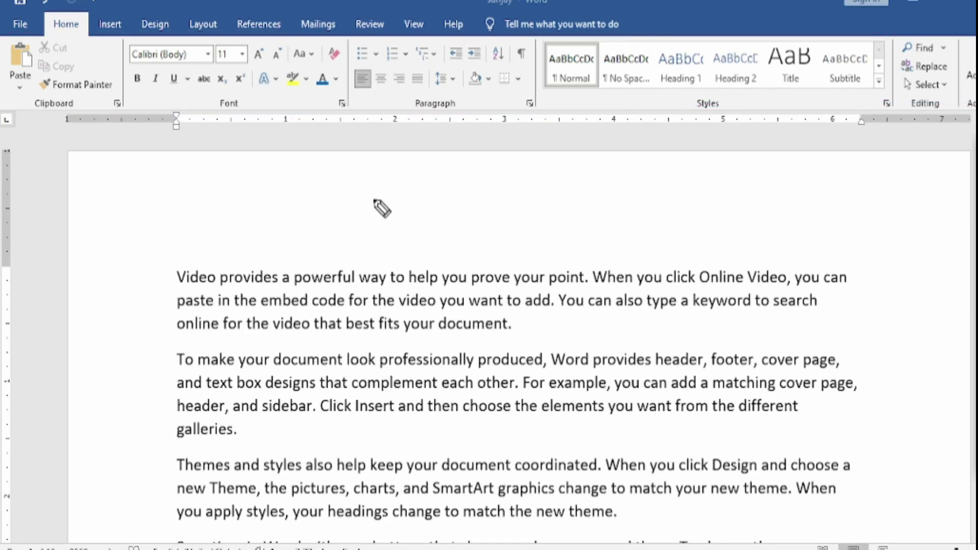
left_click_drag(108, 32, 134, 10)
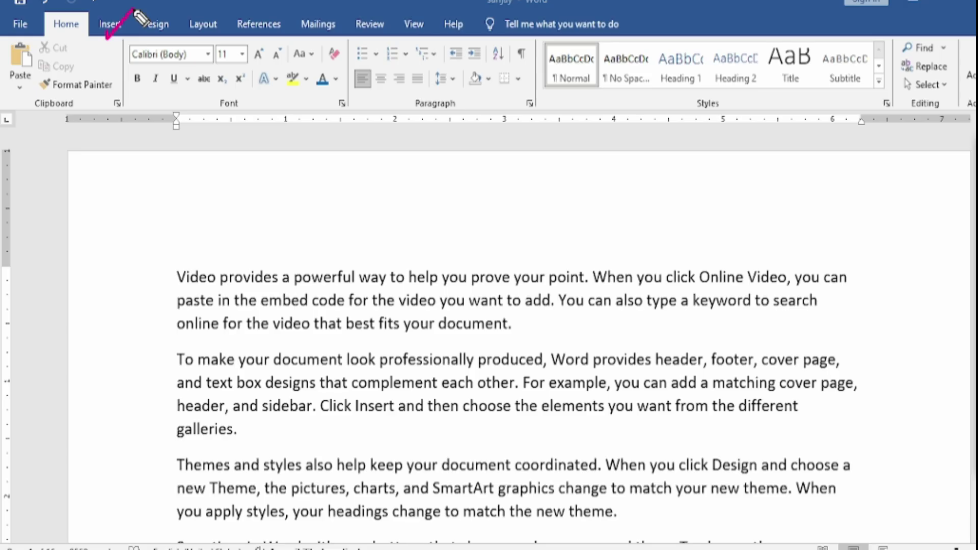
key("ctrl+z")
Step: Delete all the text in the document to leave a blank page
left_click(116, 32)
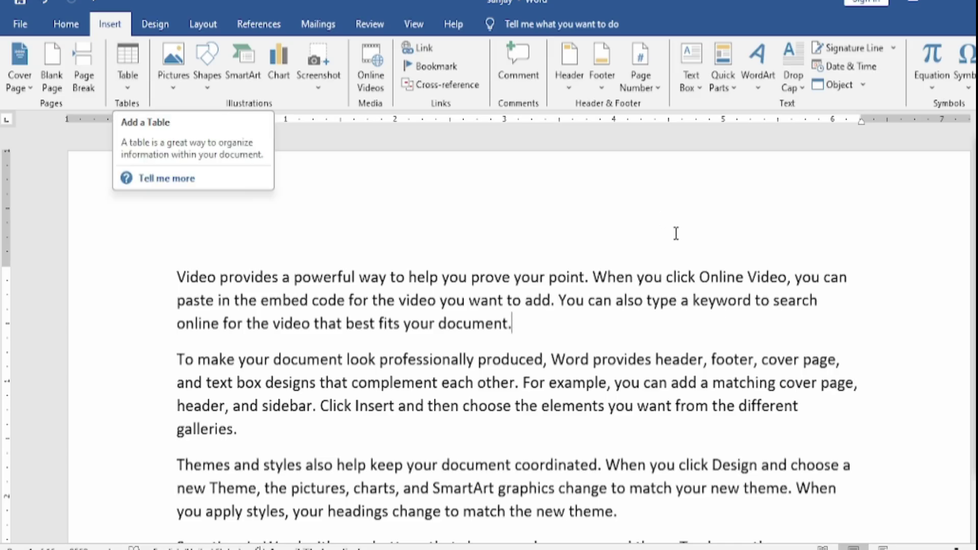
left_click(600, 257)
key("ctrl+a")
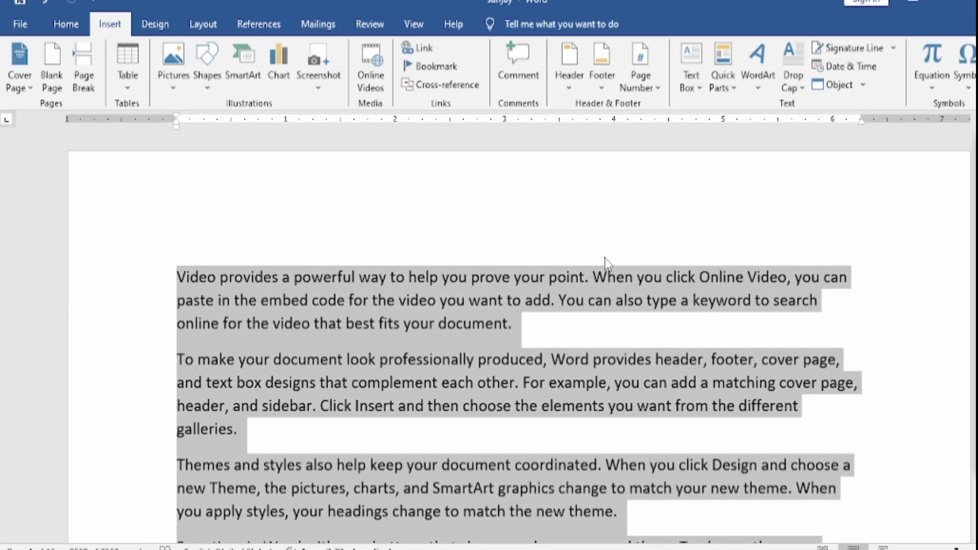
key("Delete")
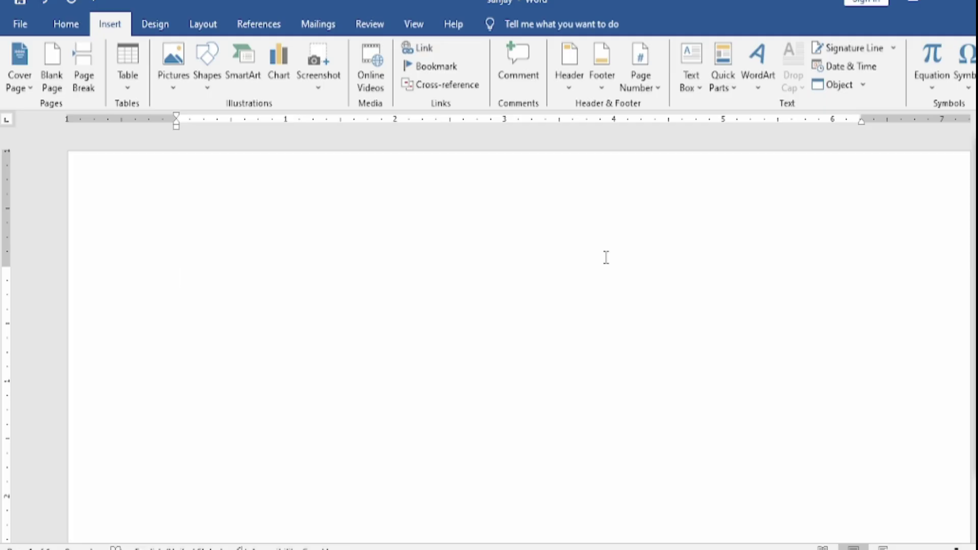
Step: Insert a table of 7 columns by 7 rows using the table size grid
left_click(133, 95)
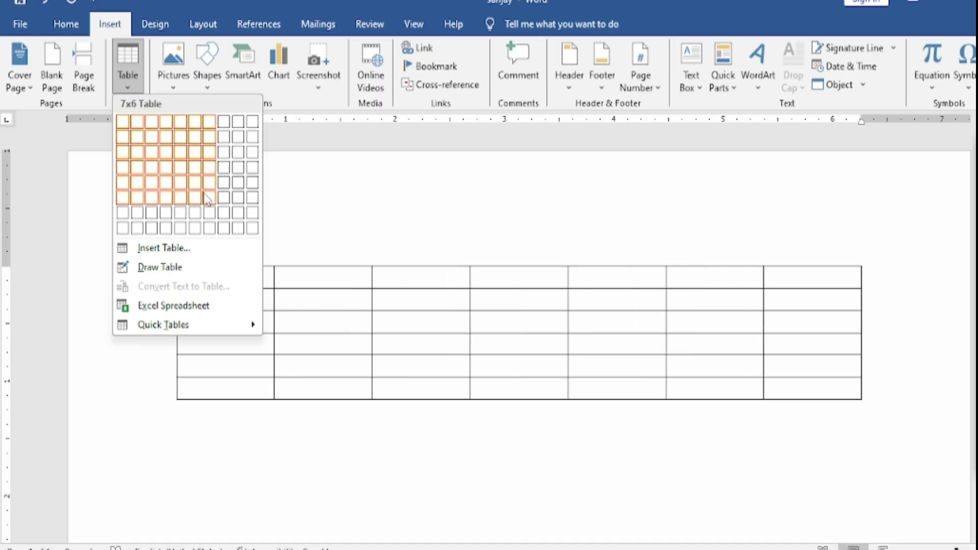
left_click(141, 87)
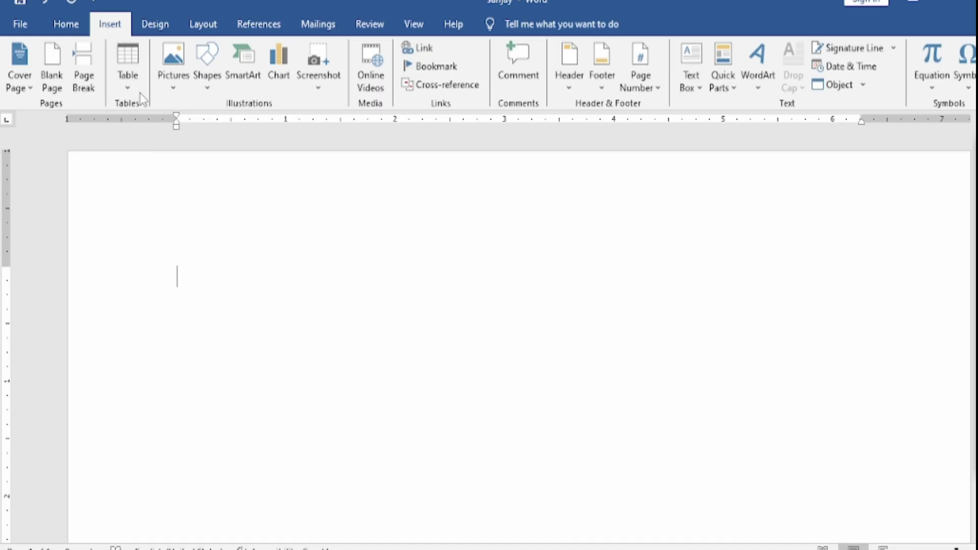
left_click(137, 91)
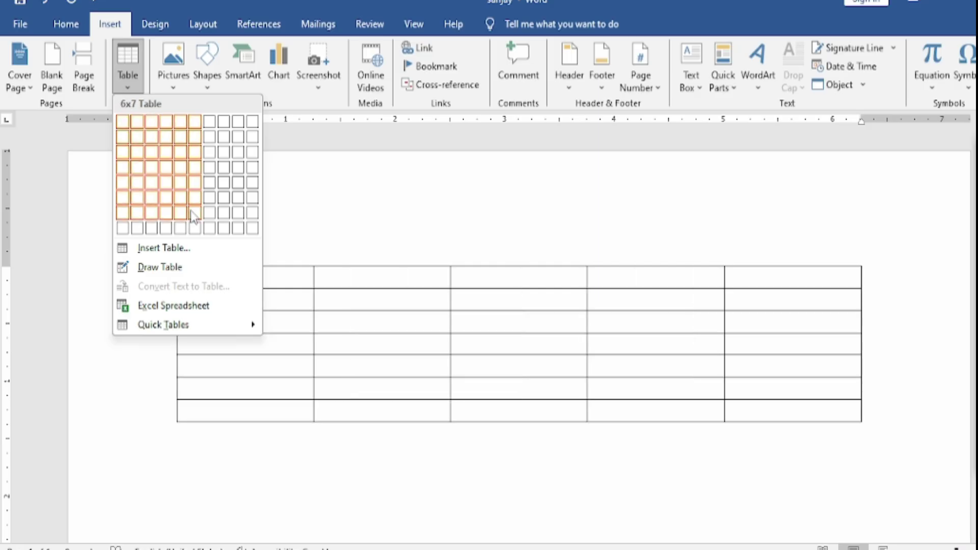
left_click(209, 215)
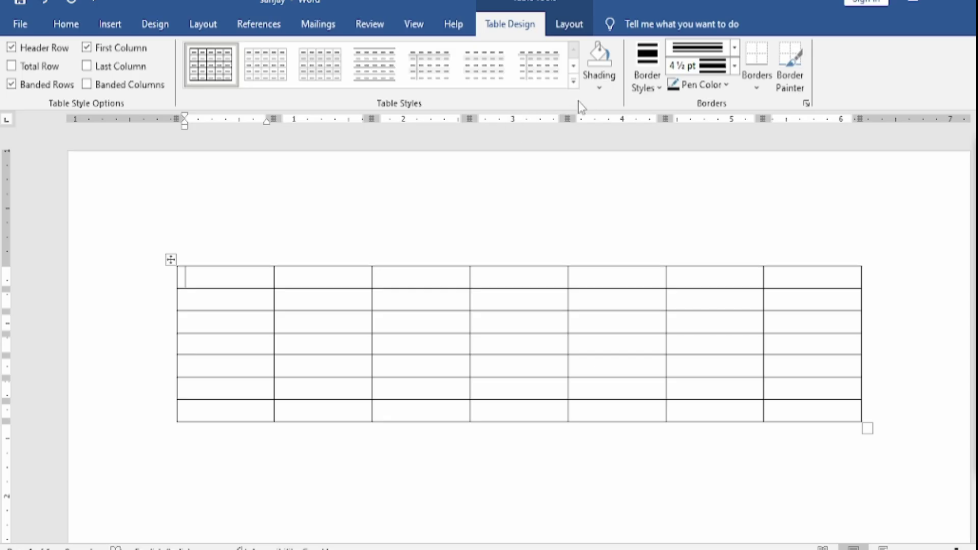
Step: Try green and light blue grid styles on the table and settle on the grey one with a dark header row and first column
left_click(572, 83)
left_click(481, 278)
left_click(576, 94)
left_click(528, 314)
left_click(576, 91)
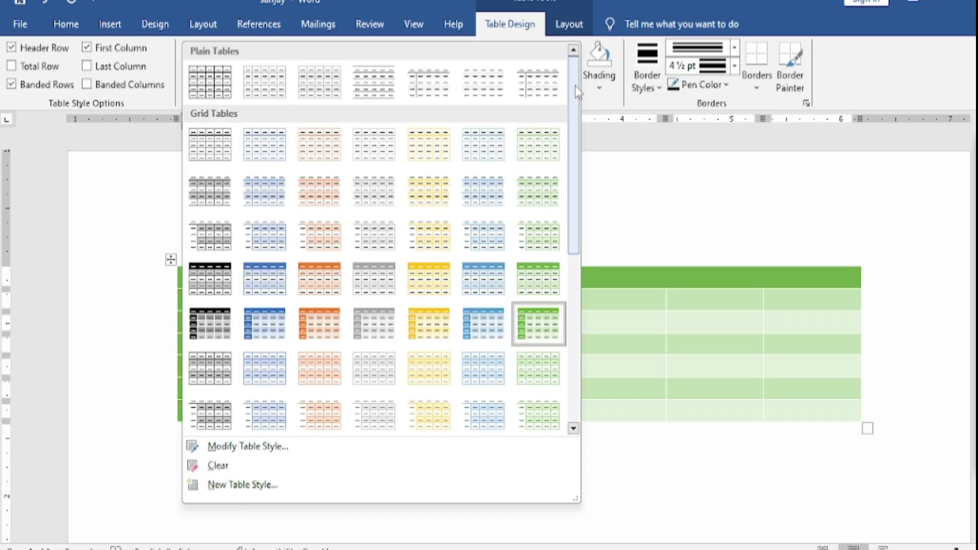
left_click(469, 295)
left_click(576, 93)
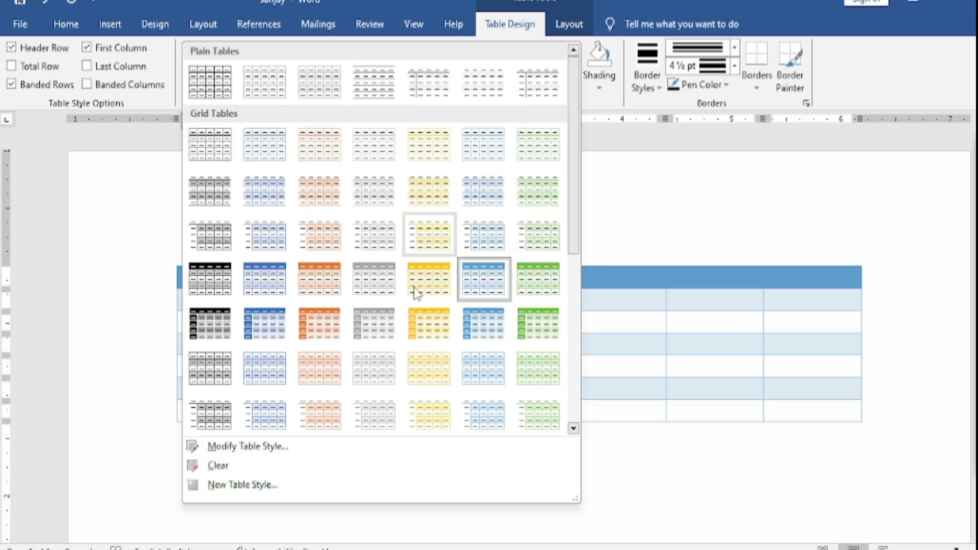
left_click(376, 330)
left_click(547, 329)
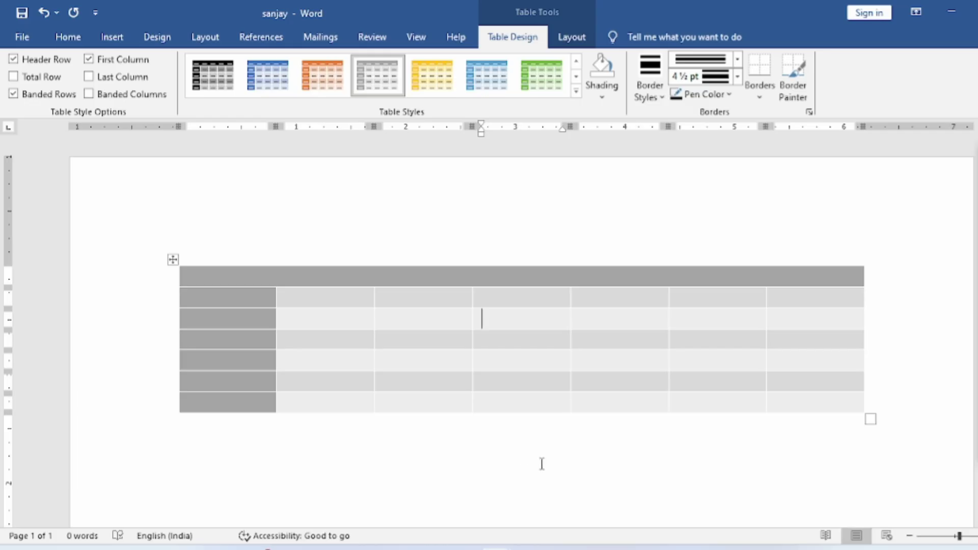
Step: Delete the whole styled table from the document
left_click(523, 452)
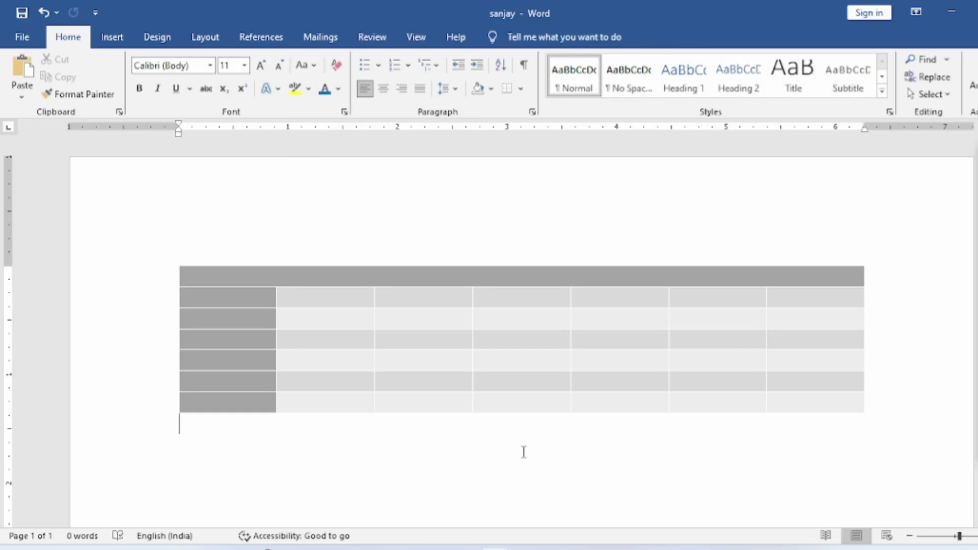
key("ctrl+a")
key("Delete")
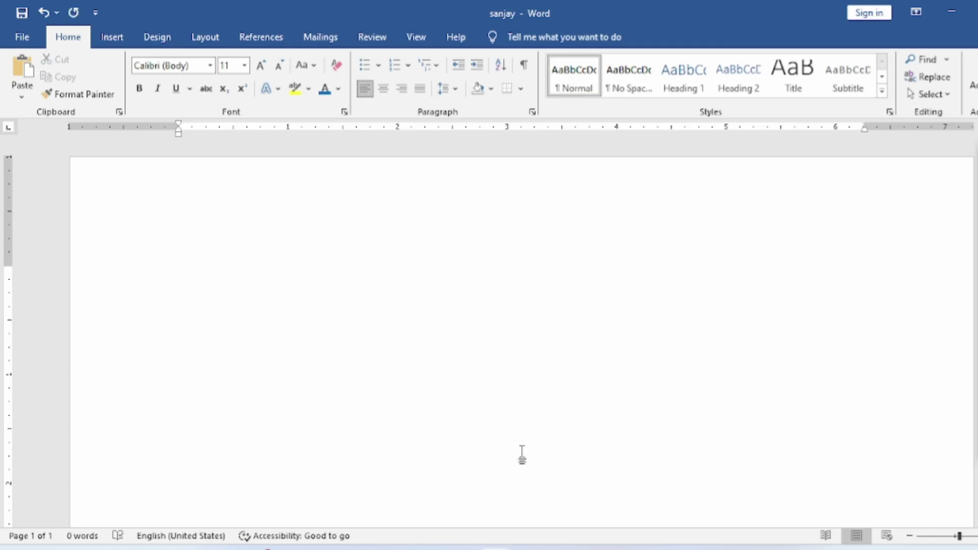
Step: Insert a table with 5 columns and 6 rows, specifying the size numerically and keeping the fixed automatic column width
left_click(107, 38)
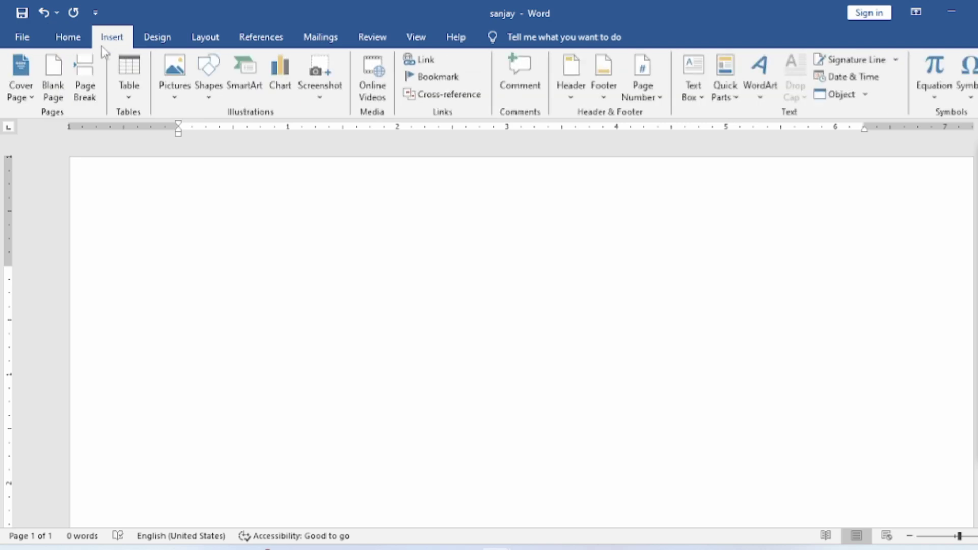
left_click(128, 96)
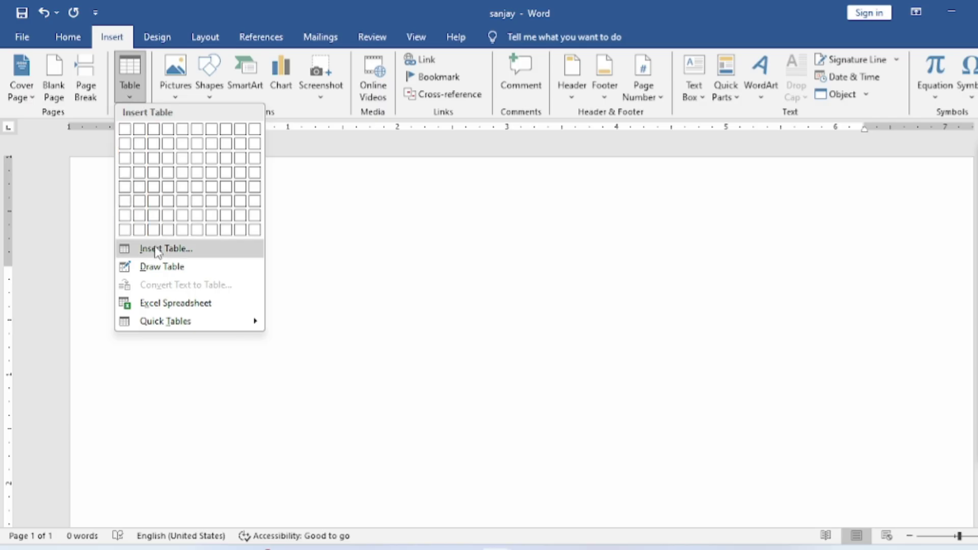
left_click(155, 249)
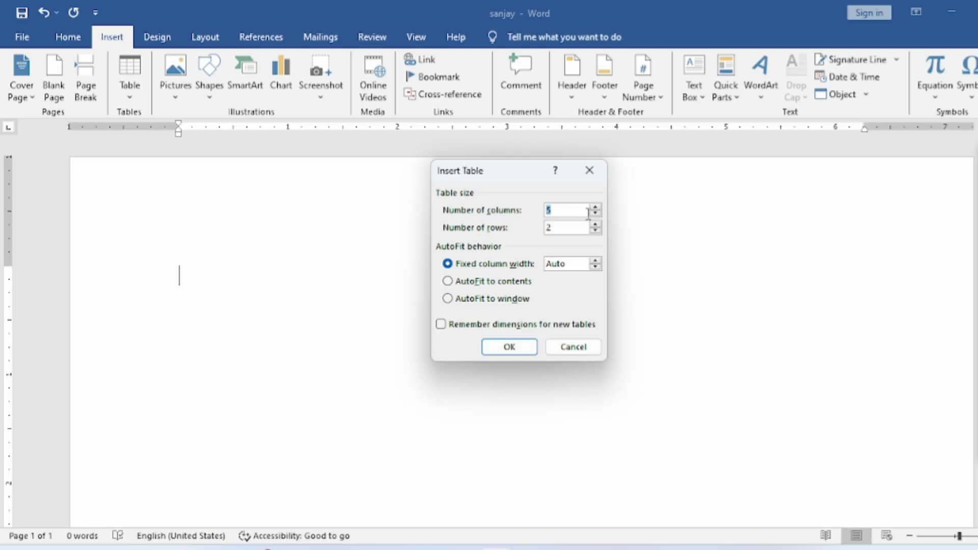
key("Tab")
type("6")
left_click(515, 345)
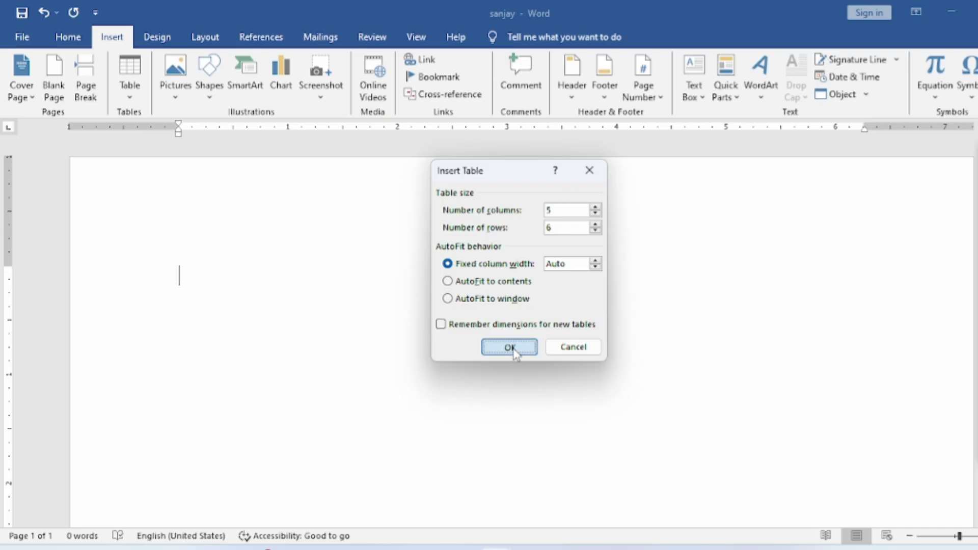
Step: Highlight the table's columns one after another, followed by its first and second rows, to show its structure
left_click_drag(291, 280, 285, 384)
left_click_drag(354, 279, 352, 400)
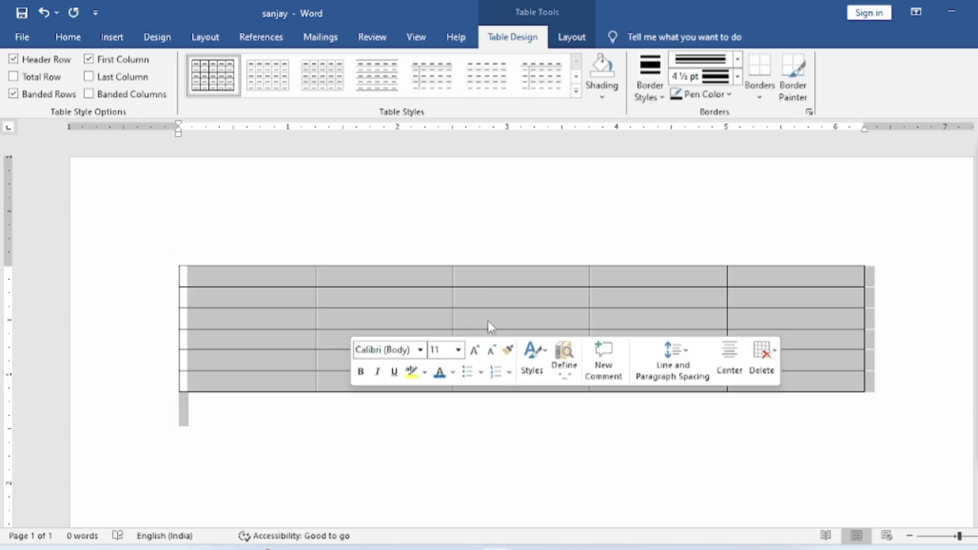
left_click(496, 284)
left_click_drag(496, 284, 495, 385)
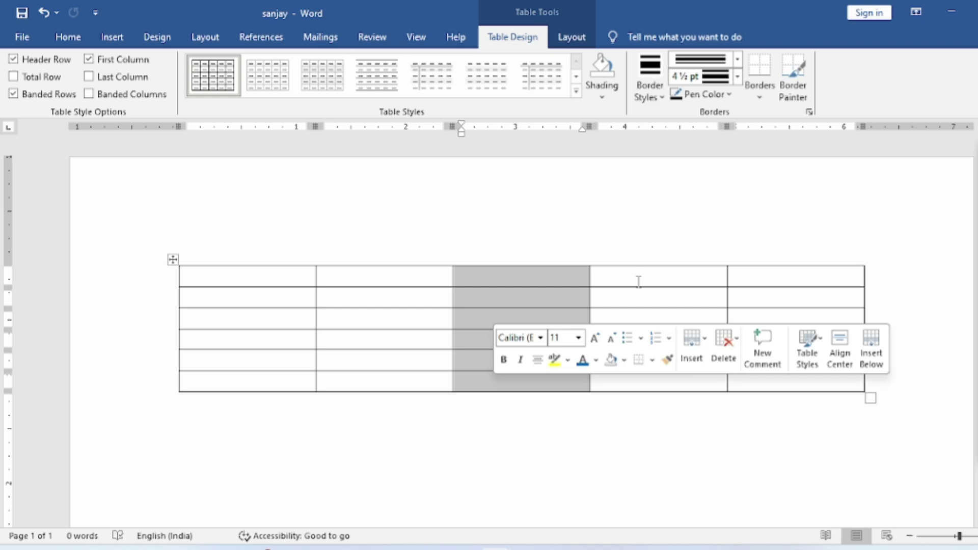
left_click_drag(637, 279, 637, 382)
left_click_drag(787, 275, 786, 382)
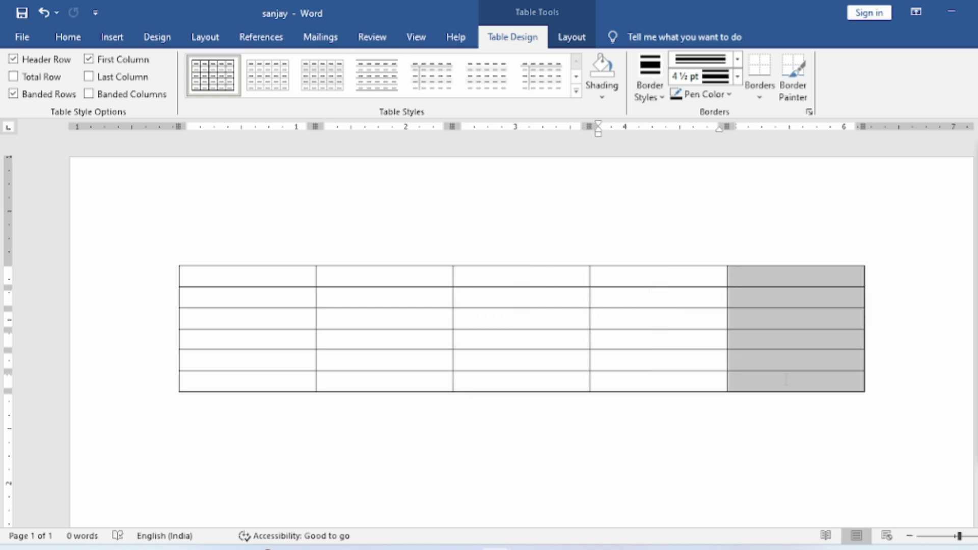
left_click(667, 431)
left_click_drag(310, 280, 840, 275)
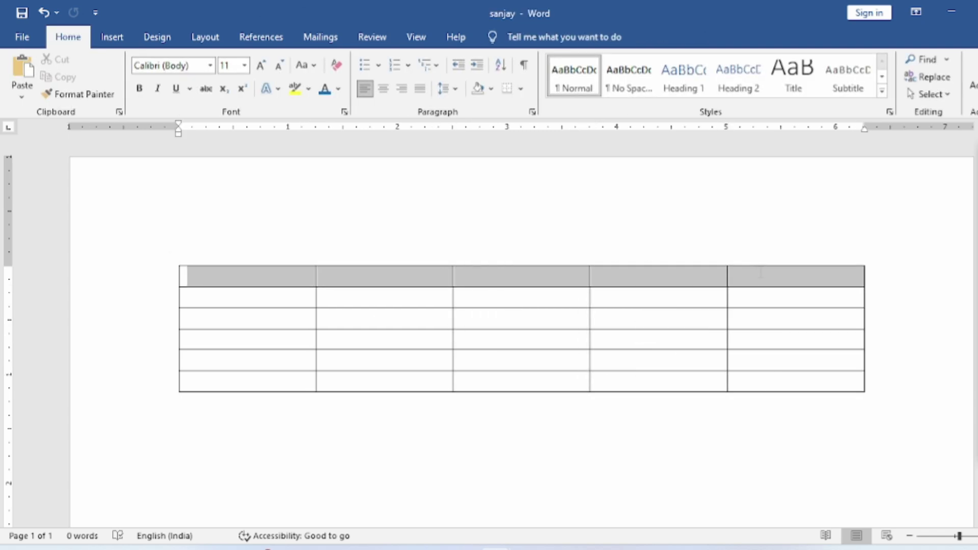
left_click_drag(313, 297, 787, 301)
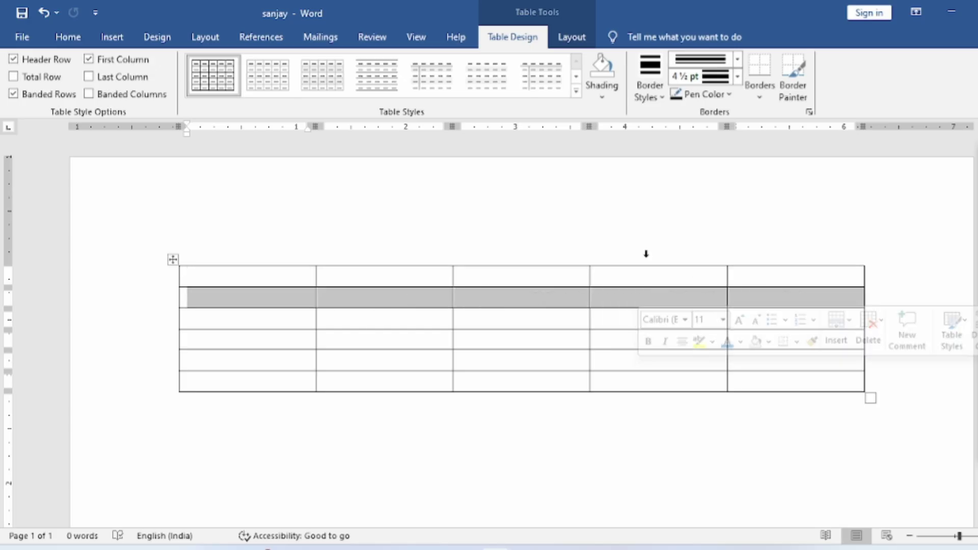
Step: Move the cursor cell by cell across the table's first row
left_click(233, 284)
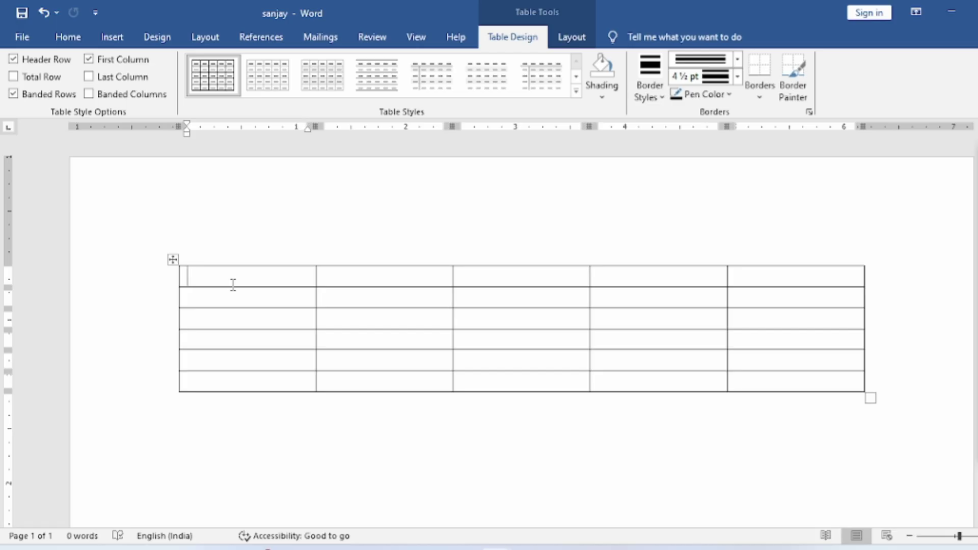
left_click(372, 280)
left_click(577, 276)
left_click(635, 277)
left_click(781, 277)
left_click(295, 276)
key("Tab")
key("Tab")
key("Tab")
key("Tab")
key("Tab")
Step: Fill the table's first row with 8, 7, 5, 465 and 4
left_click(295, 275)
type("8")
key("Tab")
type("7")
key("Tab")
type("5")
key("Tab")
type("465")
key("Tab")
type("4")
Step: Fill the second row with 5, 4, 5, 4, 5 and the first four cells of the third row with 7, 9, 8, 87
key("Tab")
type("5")
key("Tab")
type("4")
key("Tab")
type("5")
key("Tab")
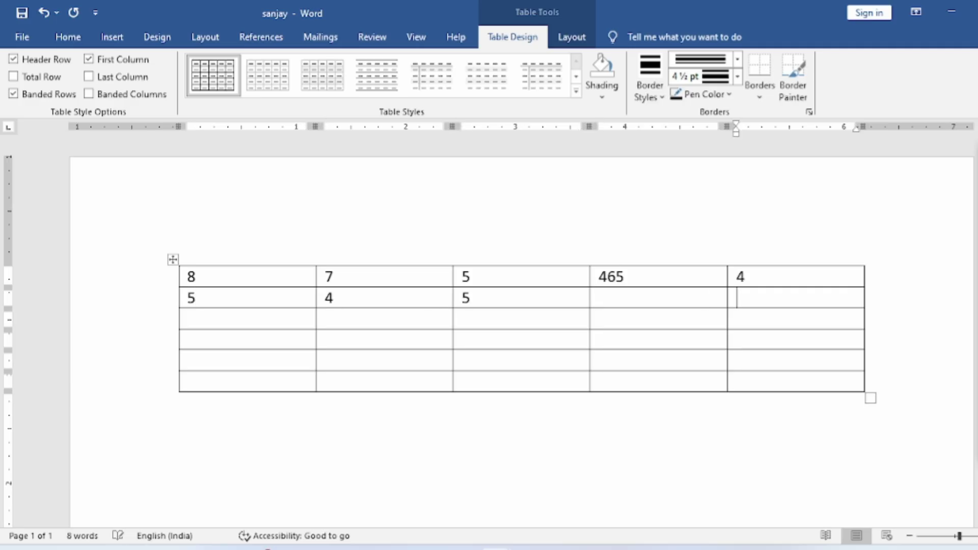
key("shift+Tab")
type("4\t5\t4\t5 7\t9\t8\t87")
Step: Fill rows four to six with 8, putting 9 in the last cell of row six and 3 in the last cell of row three
key("Tab")
key("Tab")
type("8")
key("Tab")
type("8")
key("Tab")
type("88")
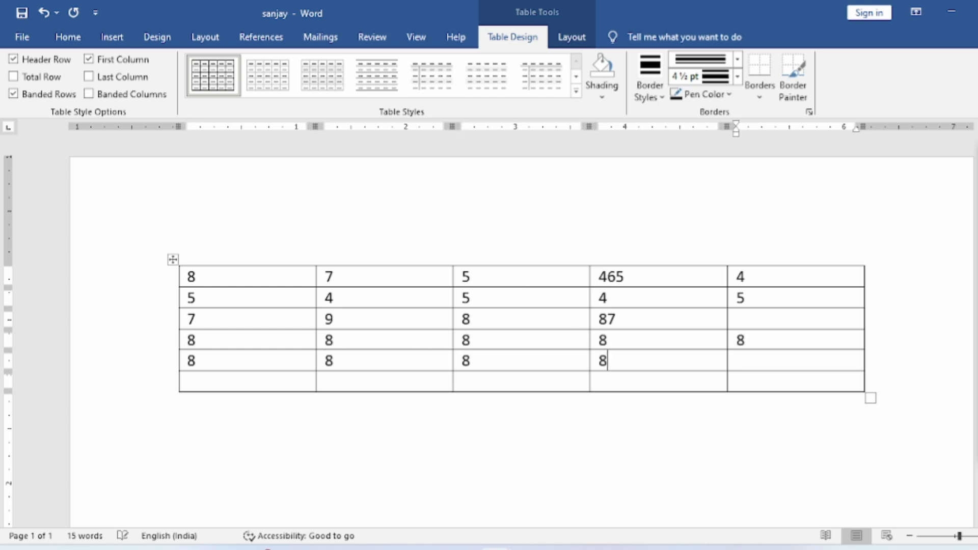
type("\t8\t8\t8\t8\t8\t8\t8\t8\t8\t8\t9")
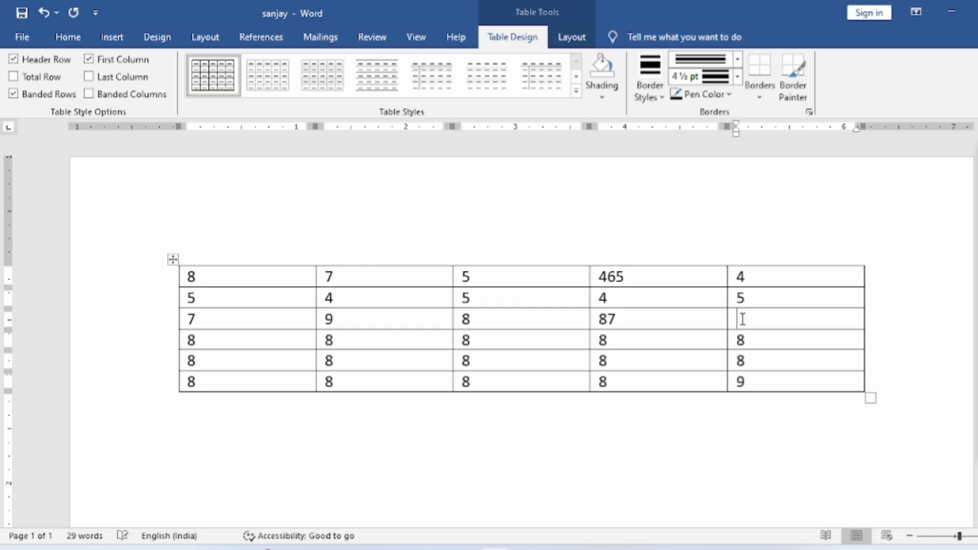
type("3")
Step: Move the border between the first and second columns to make the first column about 1.4 inches wide
left_click_drag(314, 299, 219, 314)
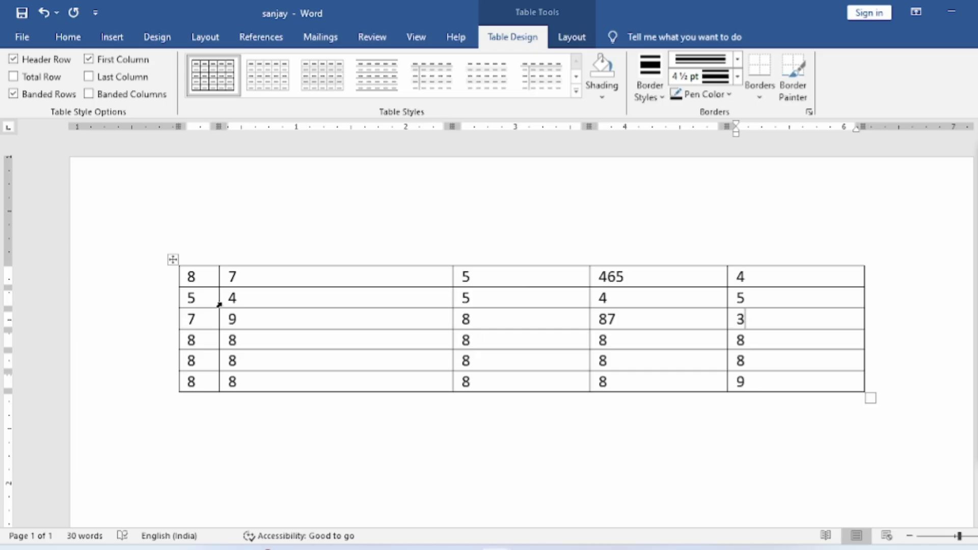
left_click_drag(219, 305, 426, 318)
left_click_drag(234, 319, 335, 329)
Step: Move the border between the second and third columns to make the second column about 1.25 inches wide
left_click_drag(456, 302, 545, 313)
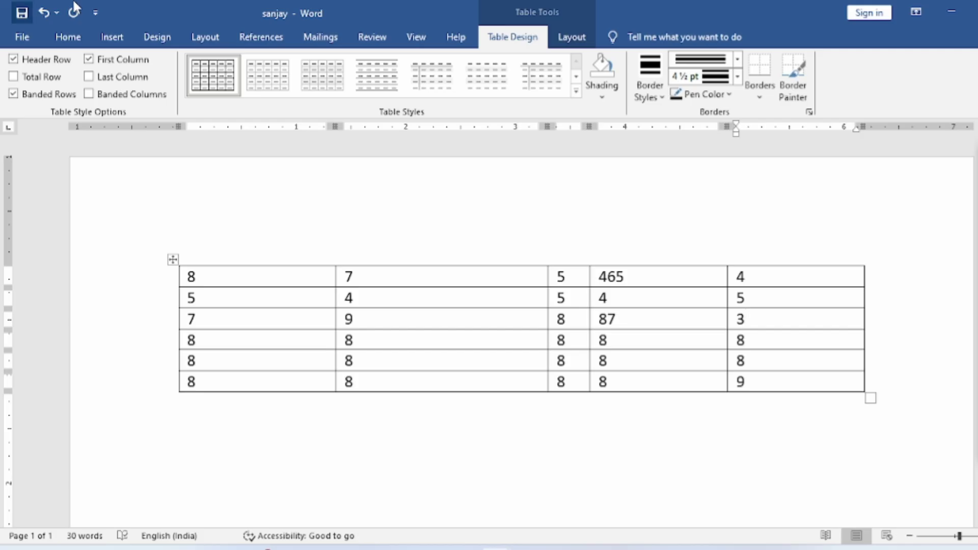
left_click_drag(547, 294, 515, 307)
left_click(462, 318)
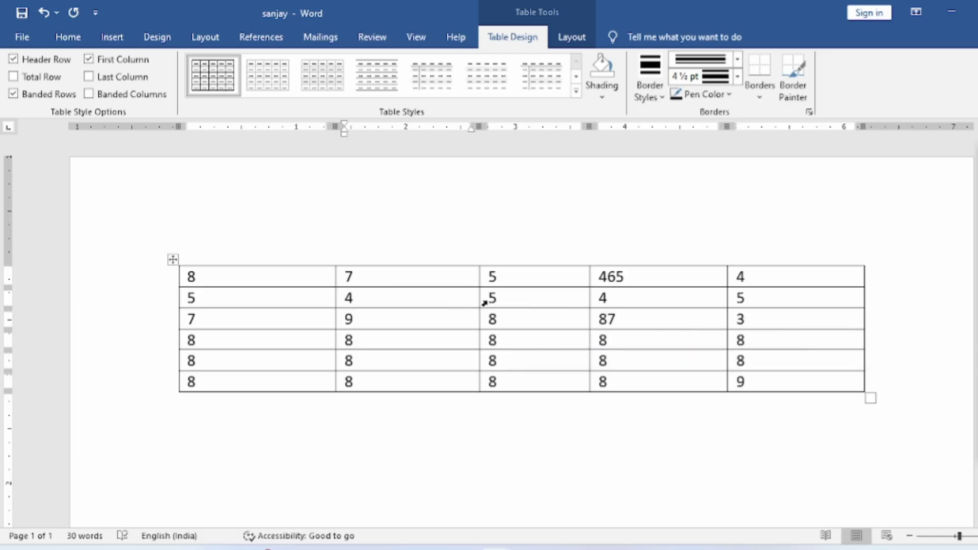
mouse_move(478, 298)
left_mouse_down()
mouse_move(426, 301)
mouse_move(491, 310)
mouse_move(439, 310)
mouse_move(469, 312)
left_mouse_up()
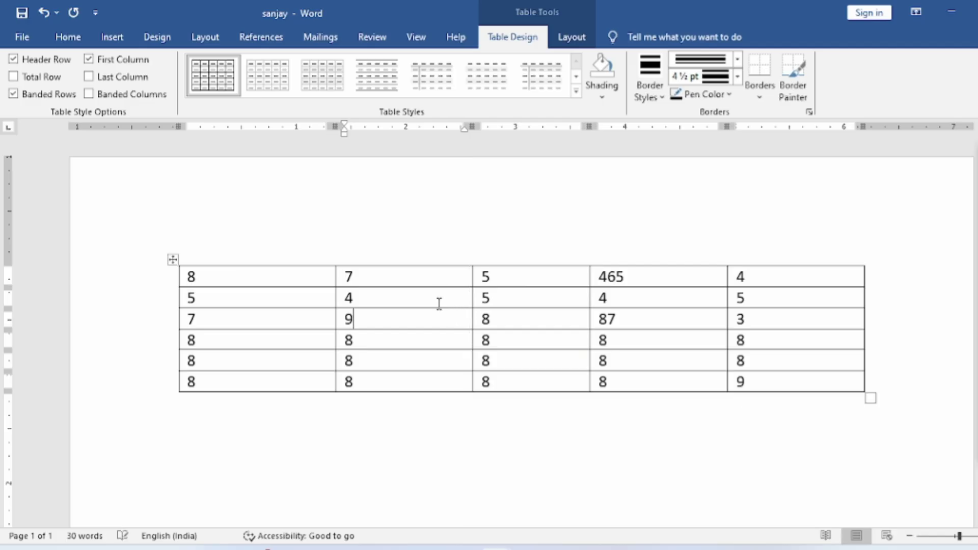
Step: Try widening only the second row's second cell by moving the border it shares with the third cell, and undo it
left_click_drag(353, 299, 515, 301)
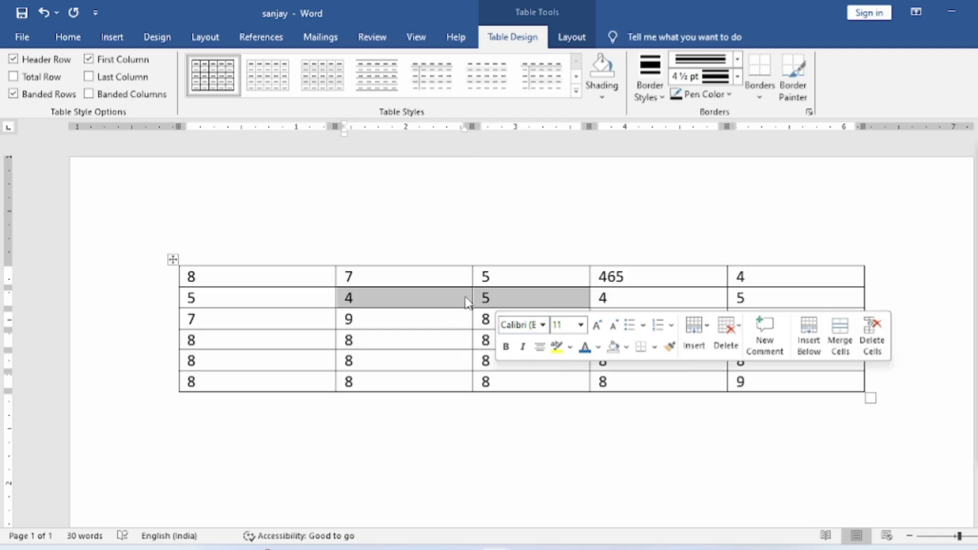
left_click_drag(471, 297, 513, 299)
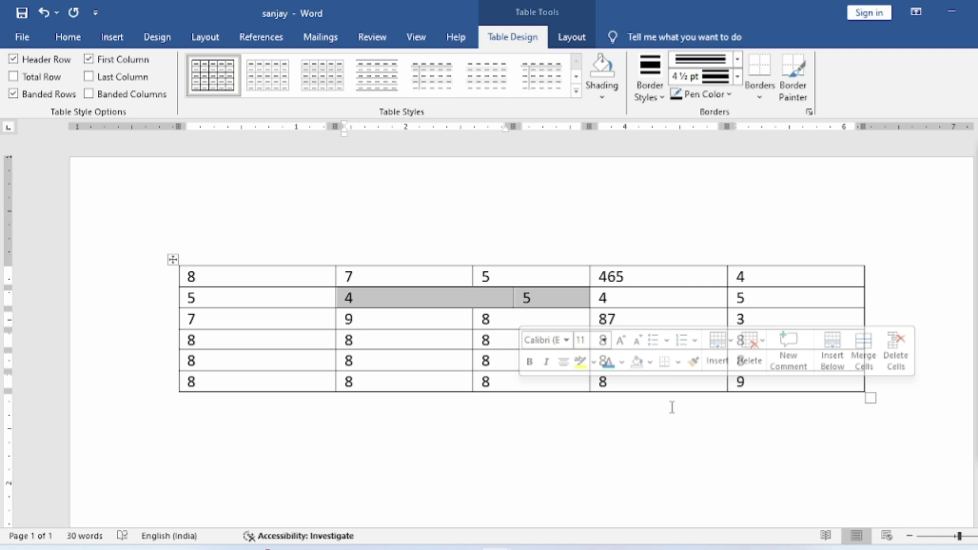
key("ctrl+z")
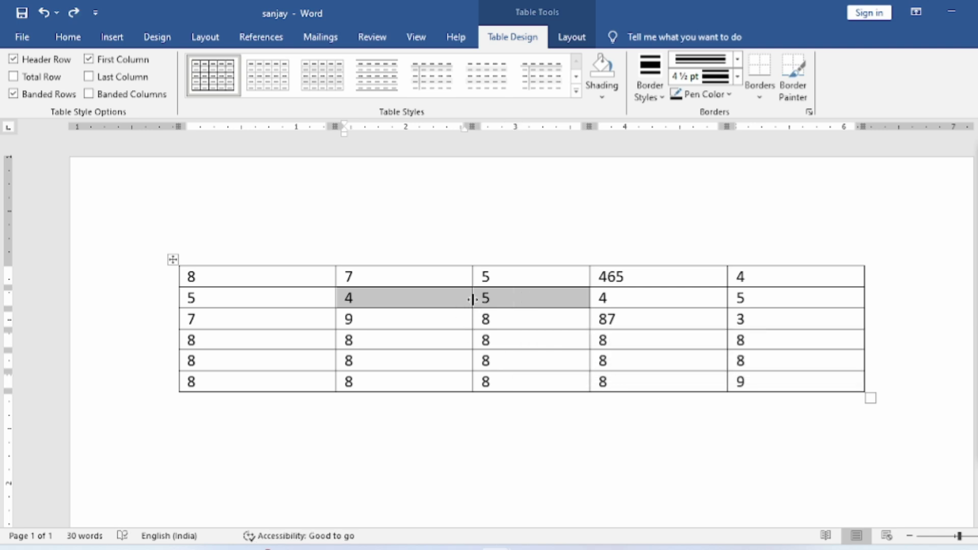
Step: Try narrowing only the second row's second cell by moving the border it shares with the third cell, and undo it
left_click_drag(473, 299, 397, 299)
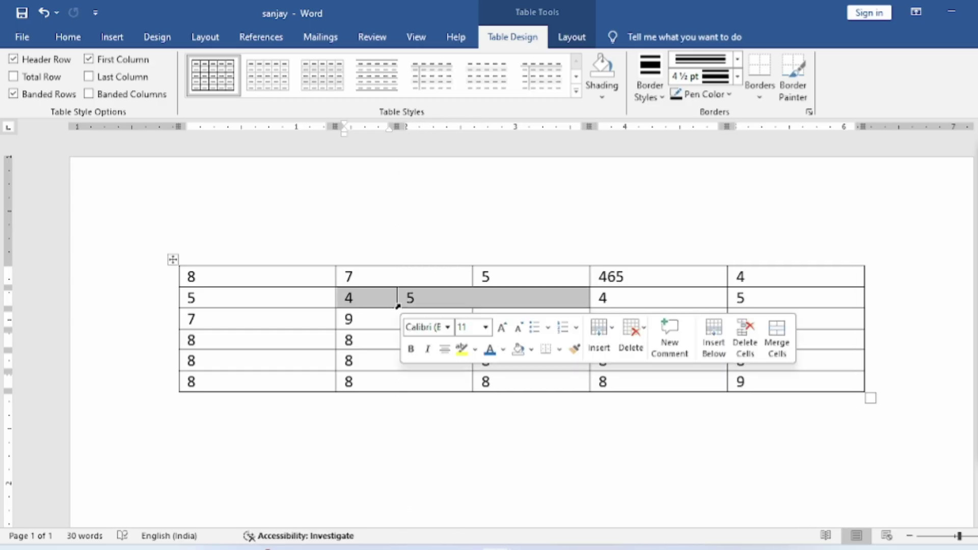
key("ctrl+z")
left_click(399, 324)
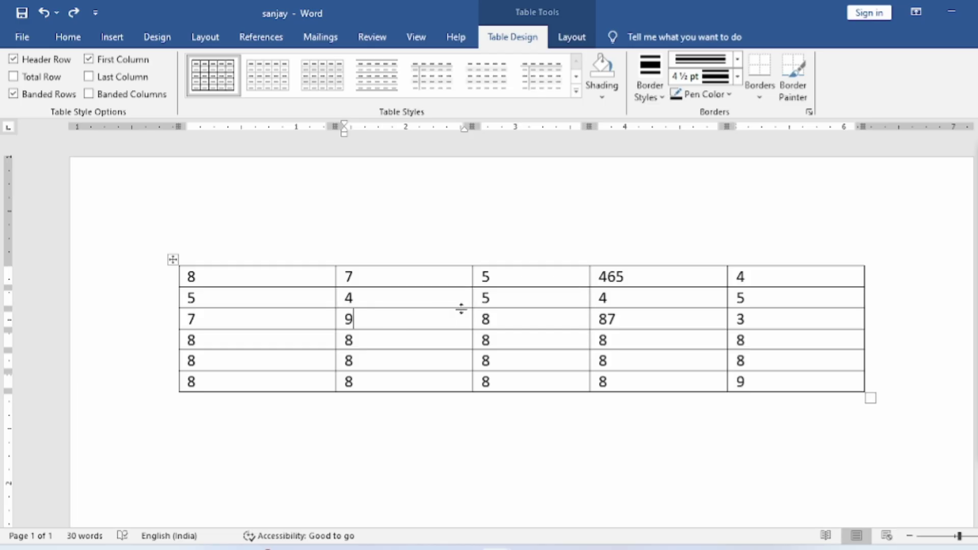
Step: Add eight blank lines after the 4 in the second row's second cell to make the row taller
left_click_drag(449, 308, 404, 304)
left_click(388, 298)
key("Return")
key("Return")
key("Return")
key("Return")
key("Return")
key("Return")
key("Return")
key("Return")
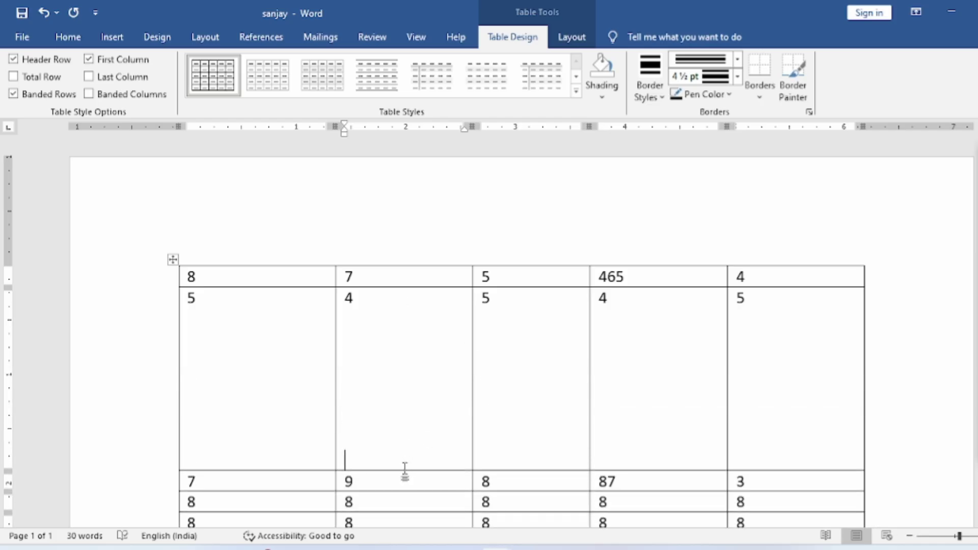
Step: Try to shorten the second row by moving its lower border up to just below the 4
left_click_drag(402, 469, 393, 315)
left_click_drag(380, 469, 377, 315)
Step: Remove all blank lines after the 4 in the second row's second cell
key("BackSpace")
key("BackSpace")
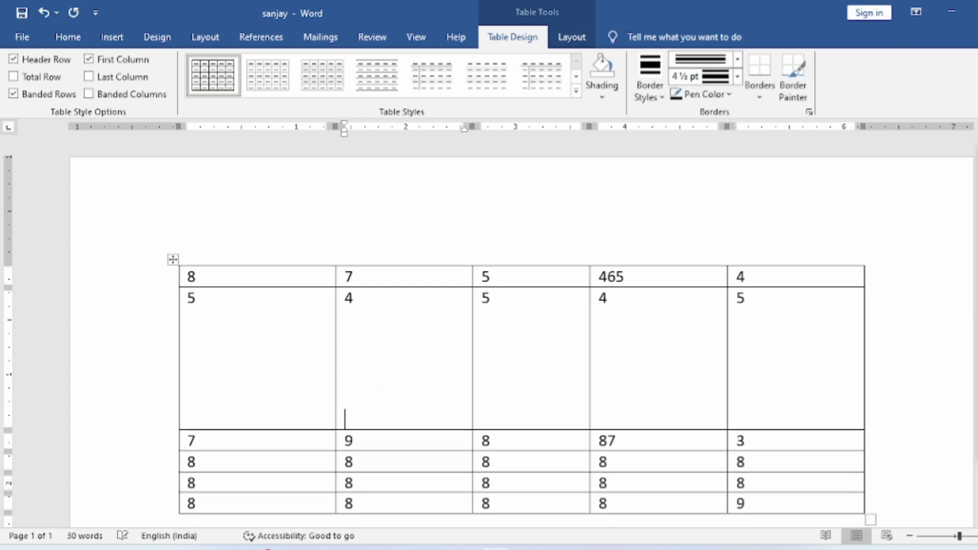
left_click(371, 306)
key("Delete")
key("Delete")
key("Delete")
key("Delete")
key("Delete")
key("Delete")
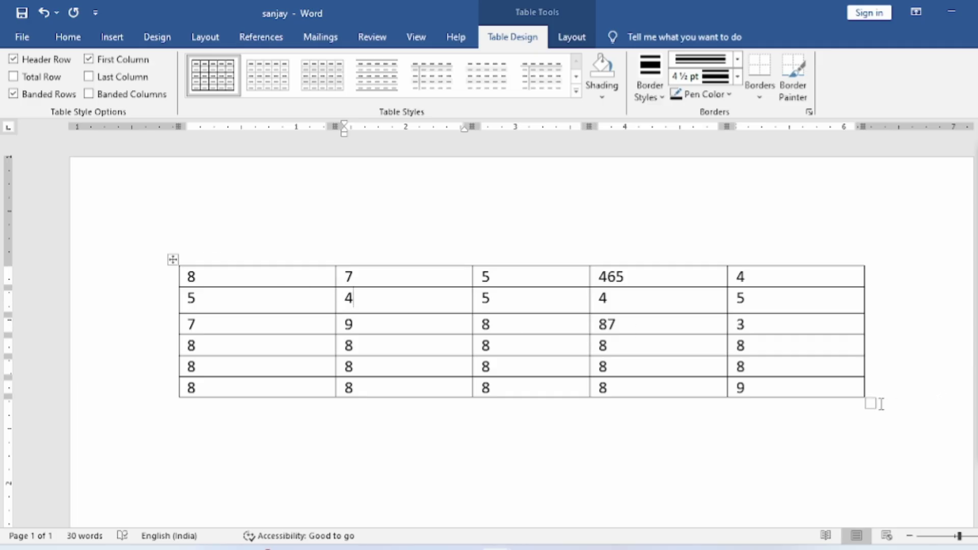
mouse_move(138, 247)
left_mouse_down()
mouse_move(174, 243)
mouse_move(179, 283)
left_mouse_up()
mouse_move(810, 388)
left_mouse_down()
mouse_move(865, 378)
mouse_move(851, 426)
left_mouse_up()
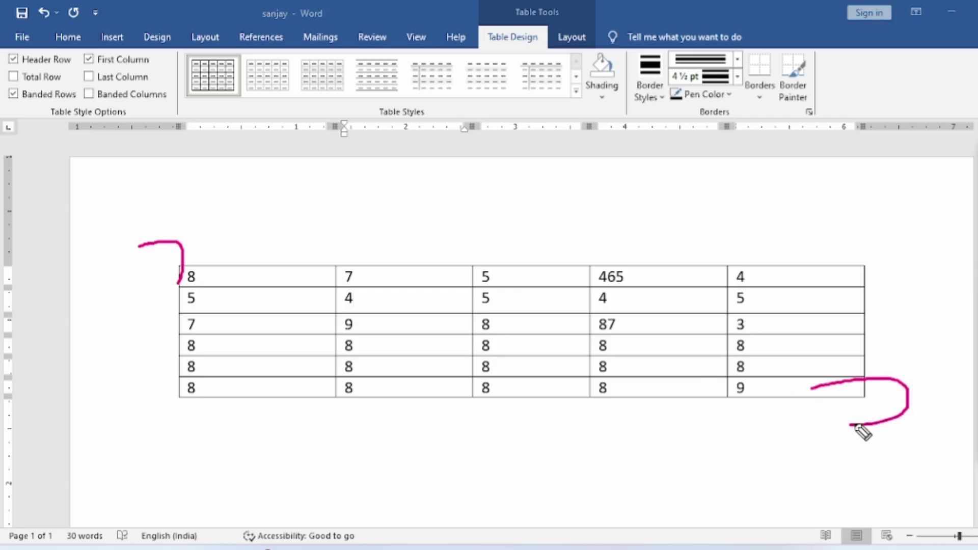
key("Escape")
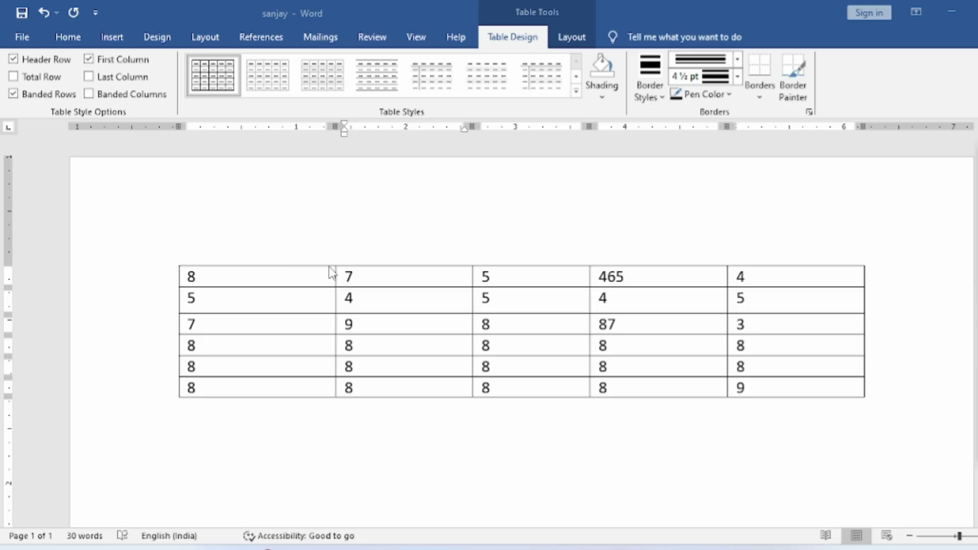
Step: Shrink the whole table proportionally from its lower outer corner to about 2.25 inches wide
left_click(365, 324)
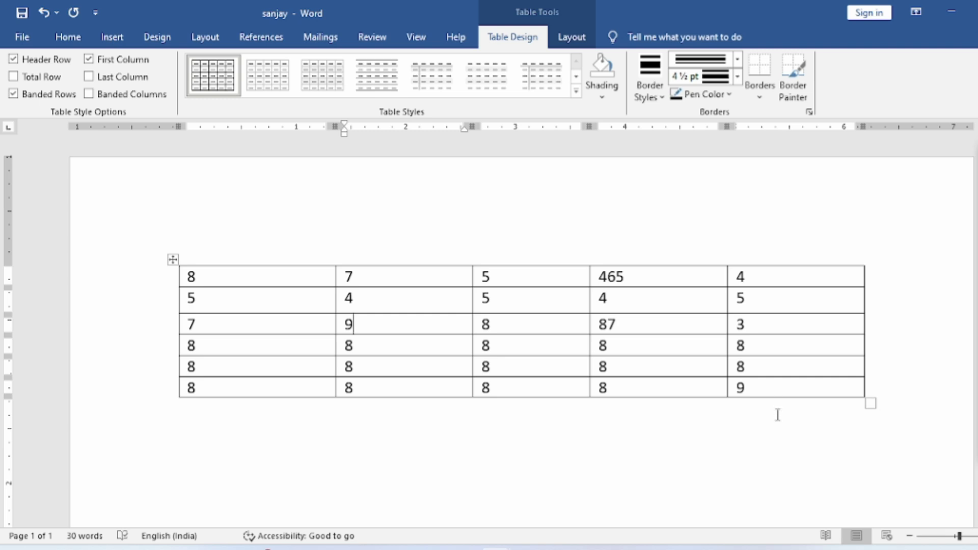
left_click_drag(870, 402, 423, 353)
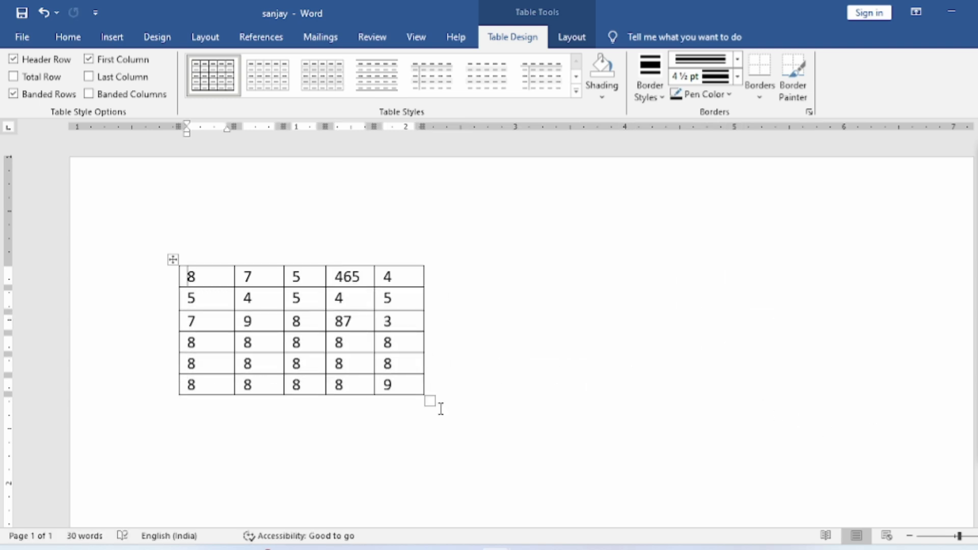